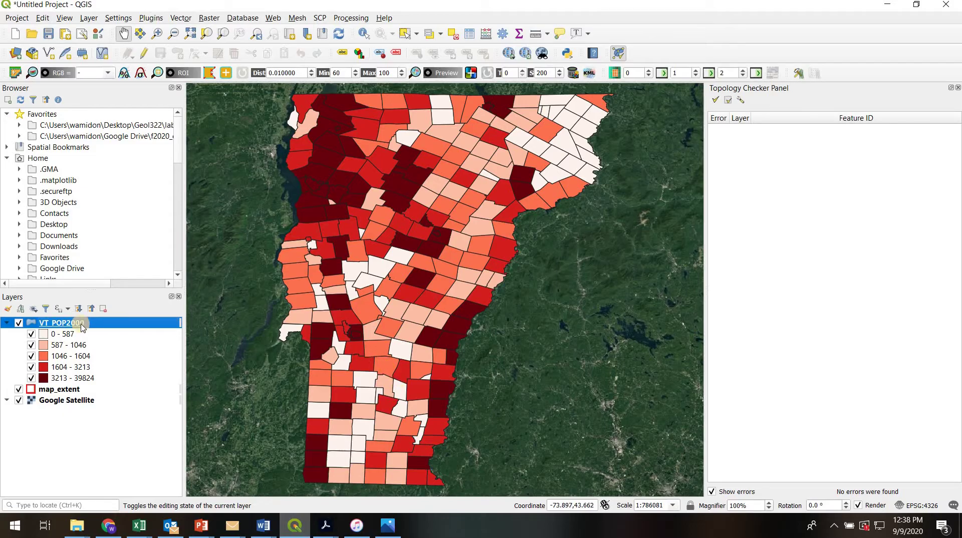
# - Relabel the VT_POP2000 lowest population class '<587' and the highest '>3213' in Symbology
pyautogui.click(69, 382)
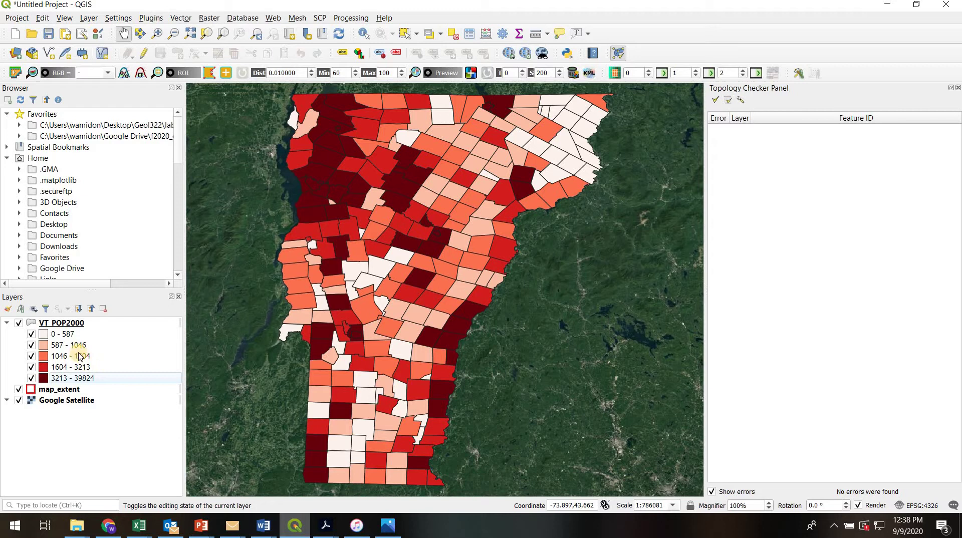
pyautogui.click(71, 324)
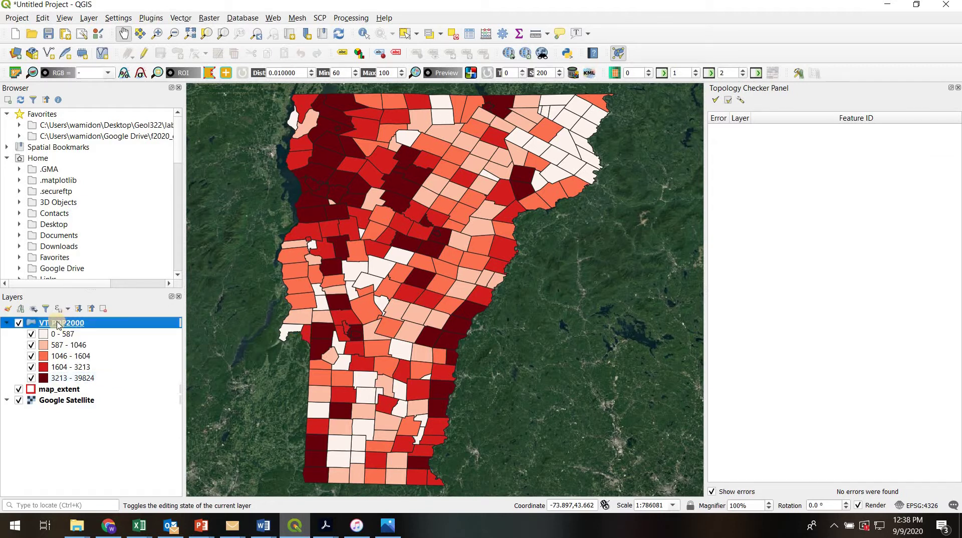
pyautogui.rightClick(59, 324)
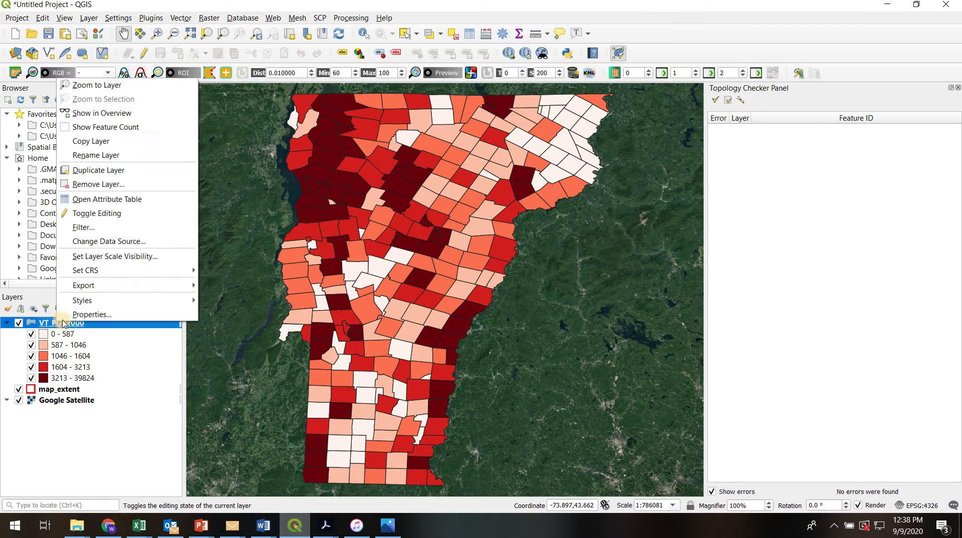
pyautogui.click(89, 316)
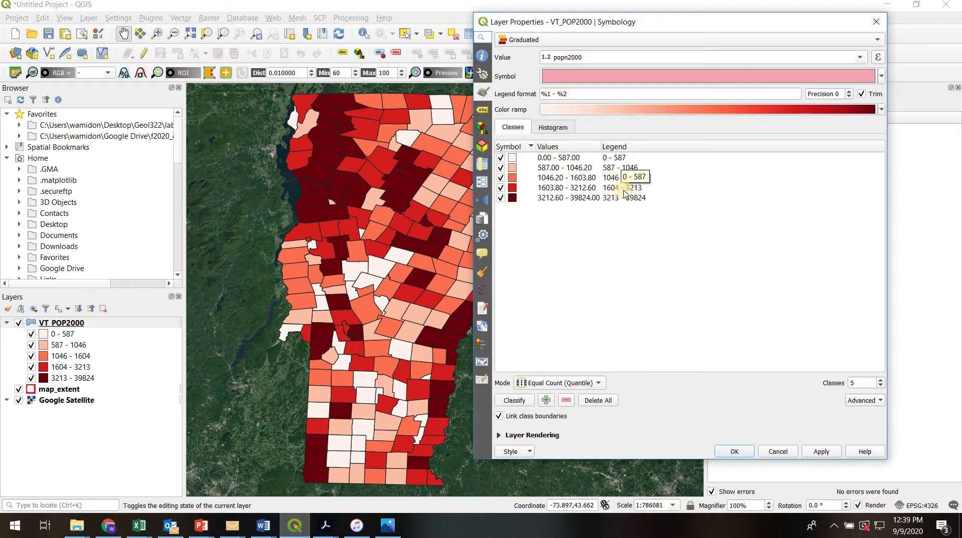
pyautogui.click(615, 161)
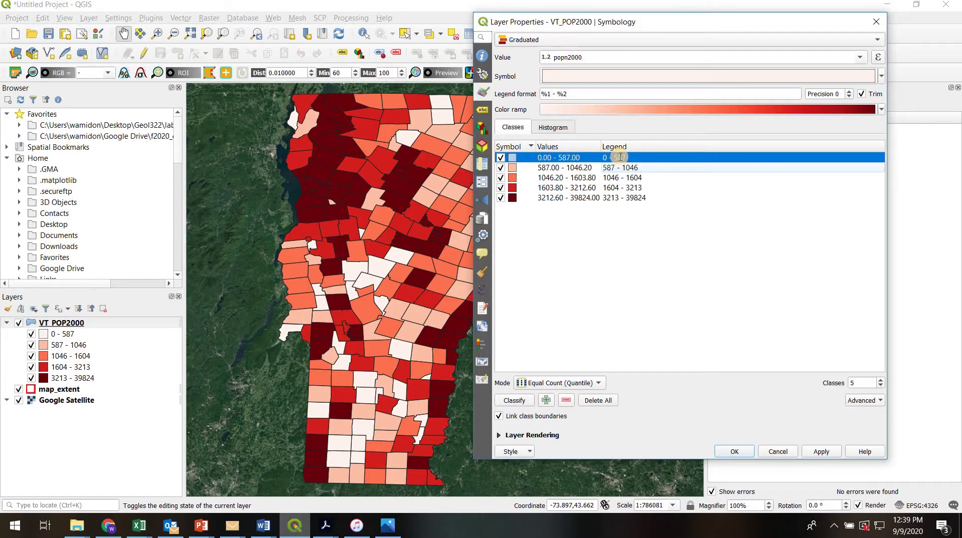
pyautogui.doubleClick(620, 158)
pyautogui.write('<587')
pyautogui.doubleClick(630, 198)
pyautogui.write('>3')
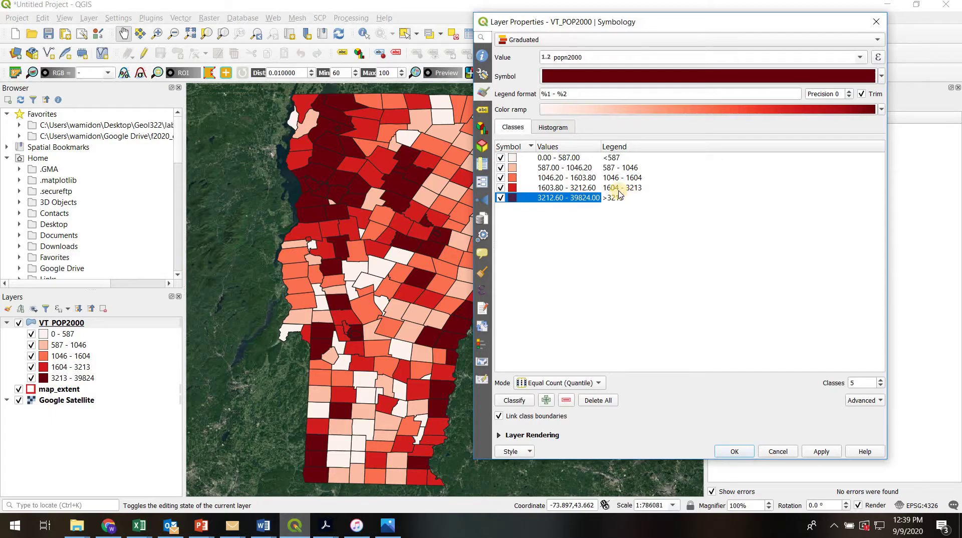
pyautogui.write('213')
pyautogui.click(619, 191)
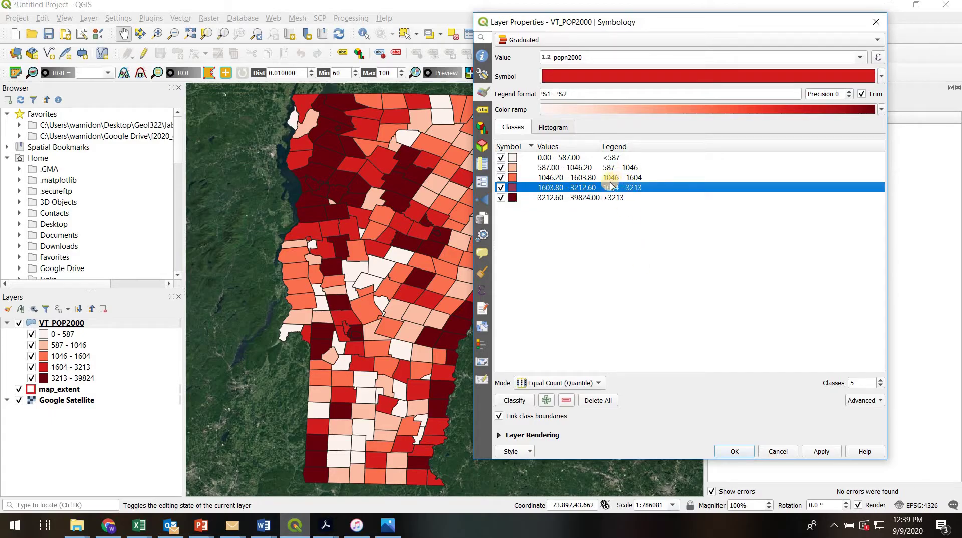
pyautogui.click(735, 452)
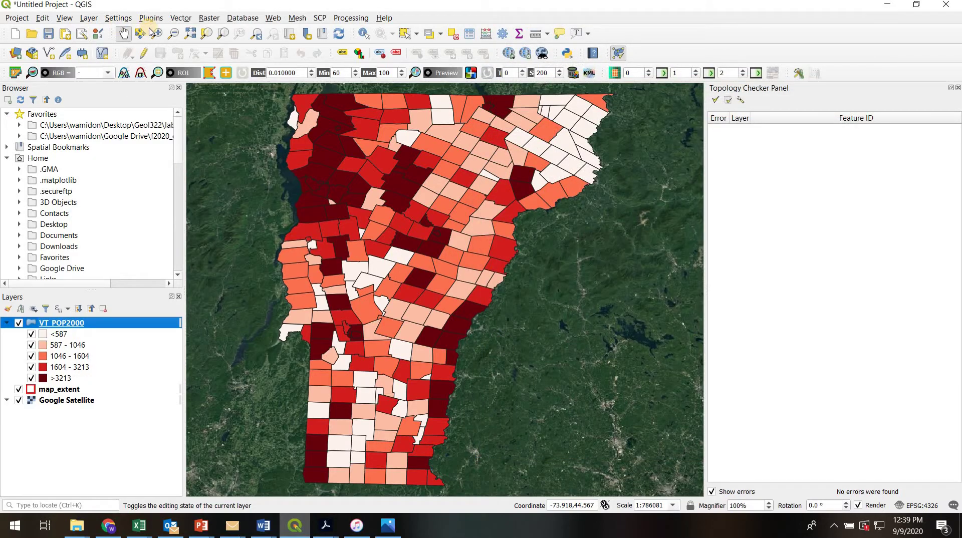
# - Create a new print layout titled 'map'
pyautogui.click(18, 18)
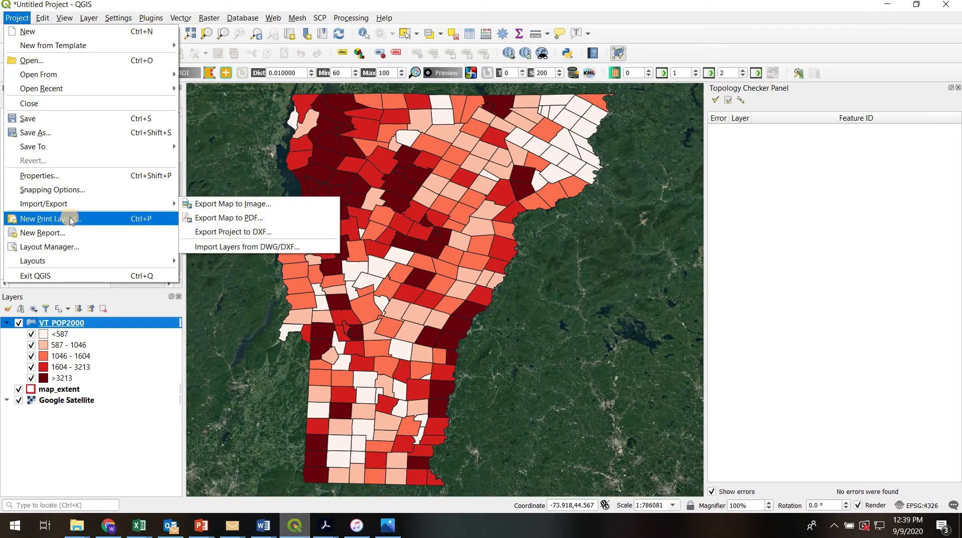
pyautogui.click(71, 221)
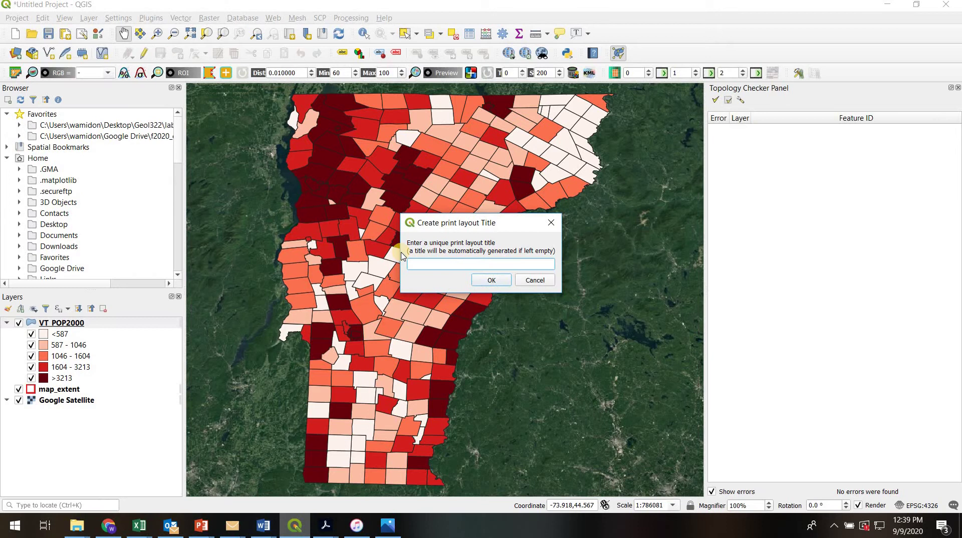
pyautogui.write('map')
pyautogui.click(492, 280)
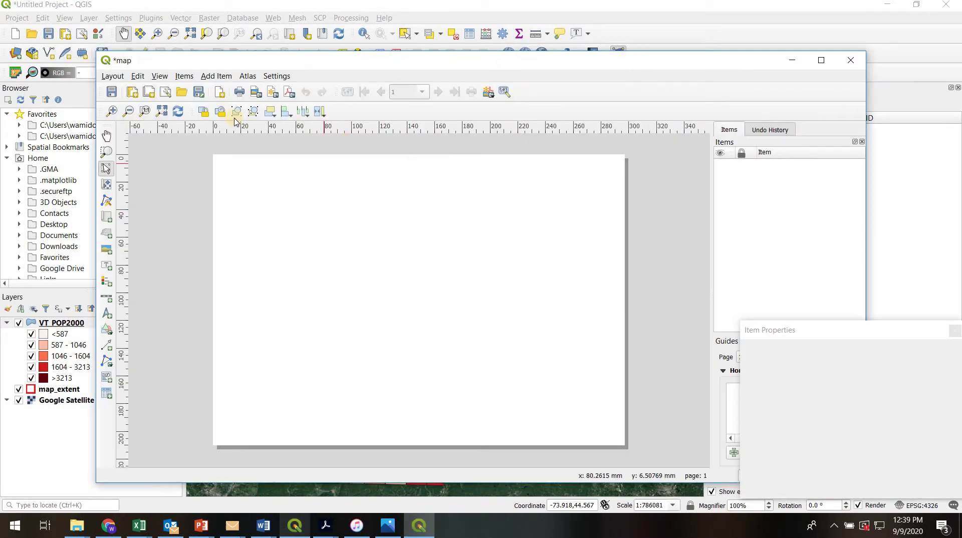
# - Add a map frame across the layout page showing the population map over satellite imagery
pyautogui.click(221, 76)
pyautogui.click(229, 94)
pyautogui.moveTo(222, 190); pyautogui.dragTo(615, 432)
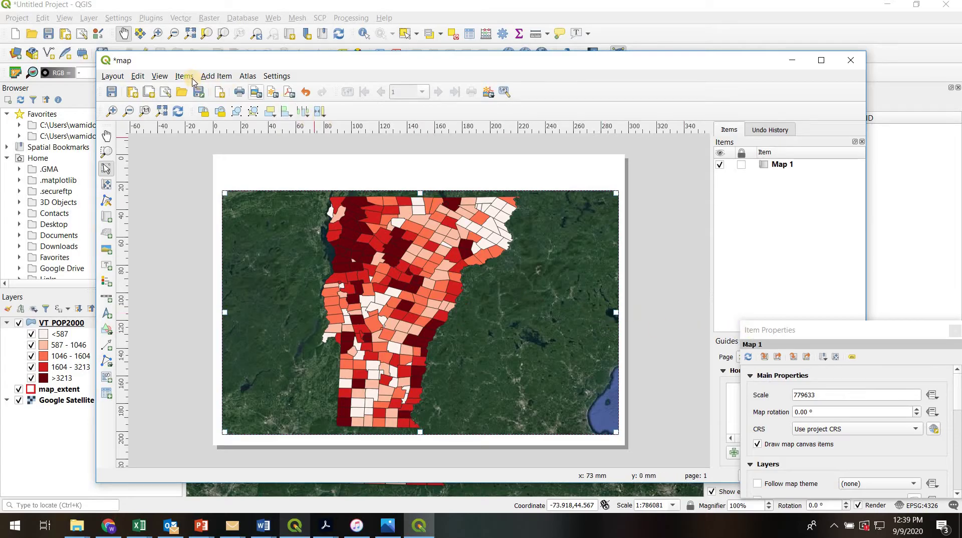
# - Place a population-class legend at the map's lower right, then return to the main window
pyautogui.click(216, 78)
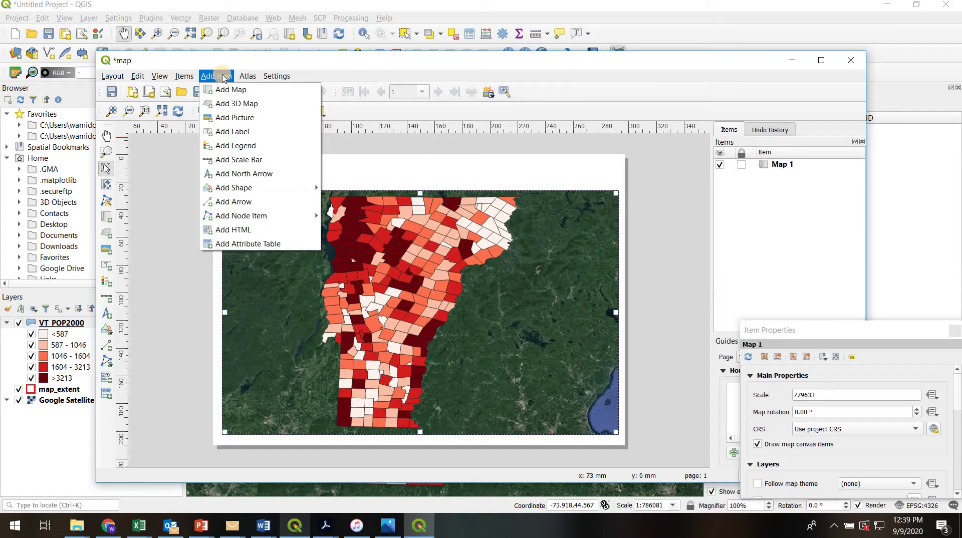
pyautogui.click(235, 146)
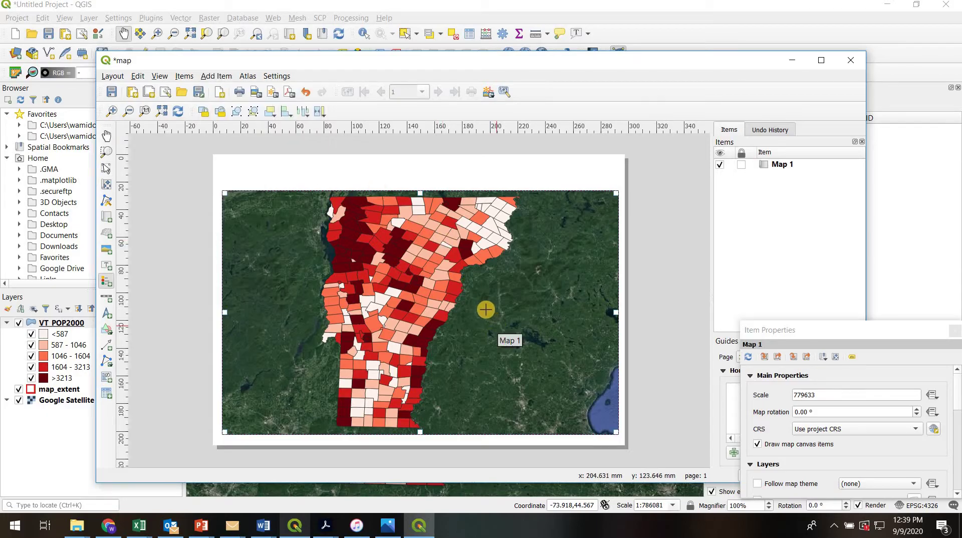
pyautogui.moveTo(489, 311); pyautogui.dragTo(610, 428)
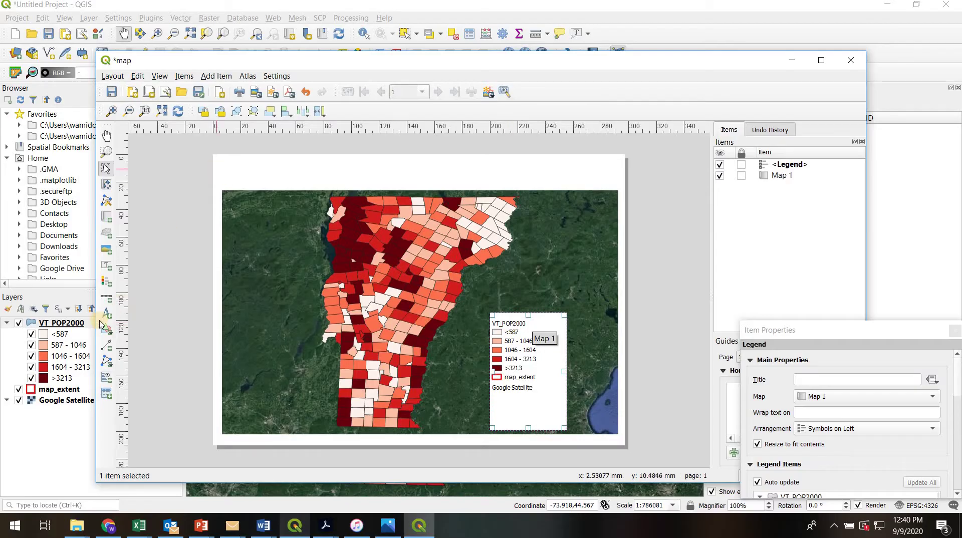
pyautogui.click(74, 324)
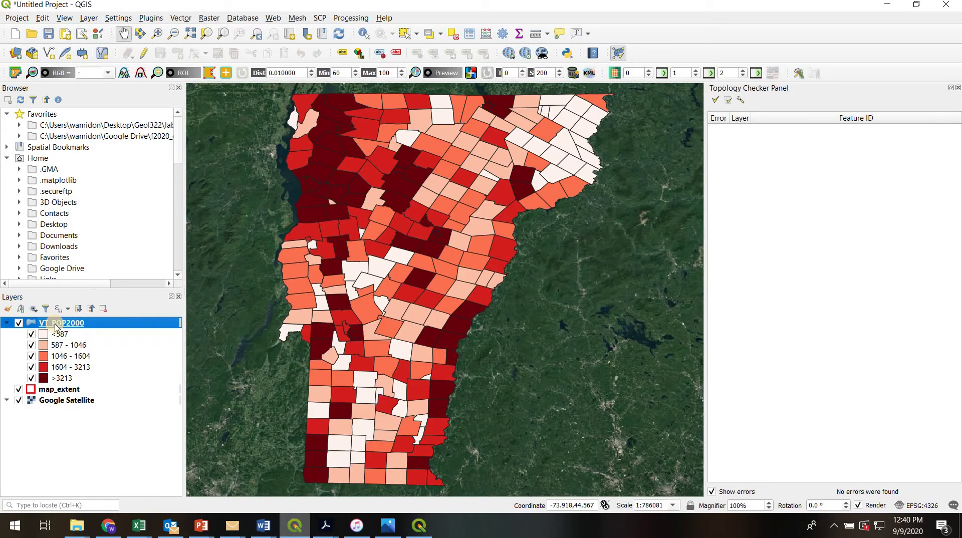
# - Rename the VT_POP2000 layer to 'Population'
pyautogui.rightClick(56, 327)
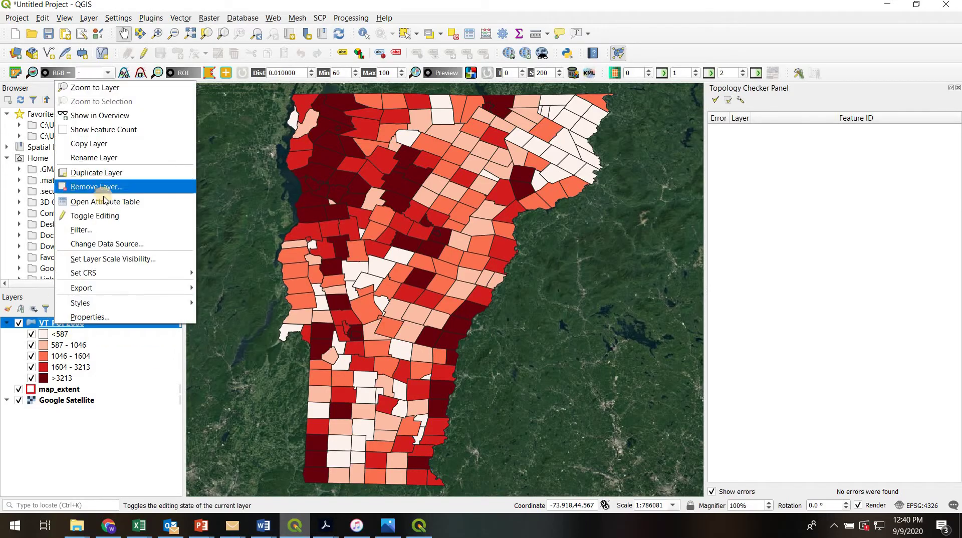
pyautogui.click(115, 158)
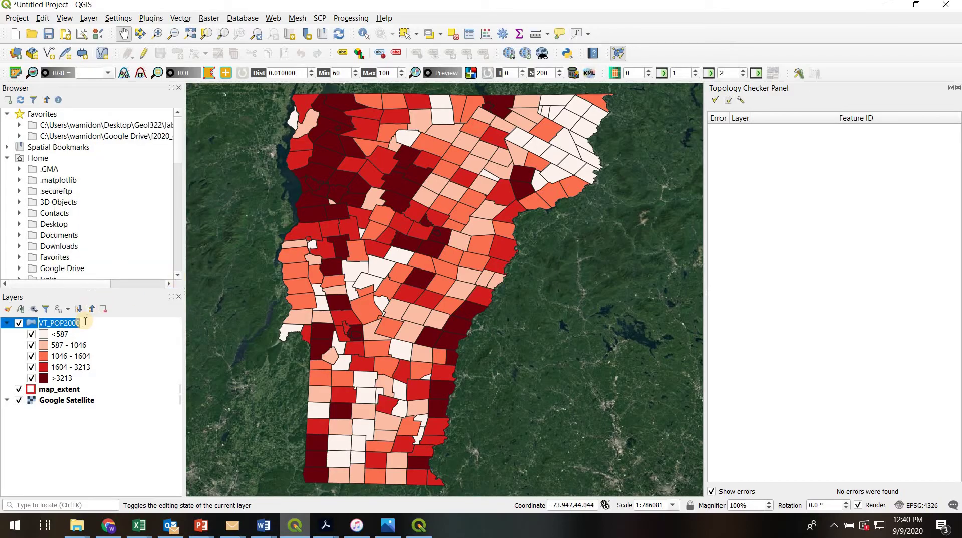
pyautogui.write('Population')
pyautogui.press('Return')
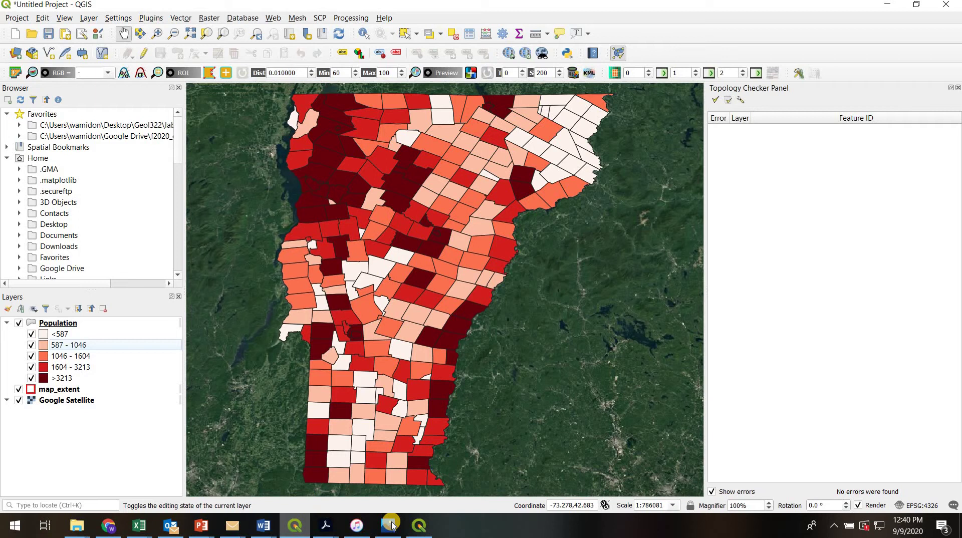
# - Return to the 'map' layout, select Map 1 to refresh it, and maximize the window
pyautogui.hotkey('alt', 'Tab')
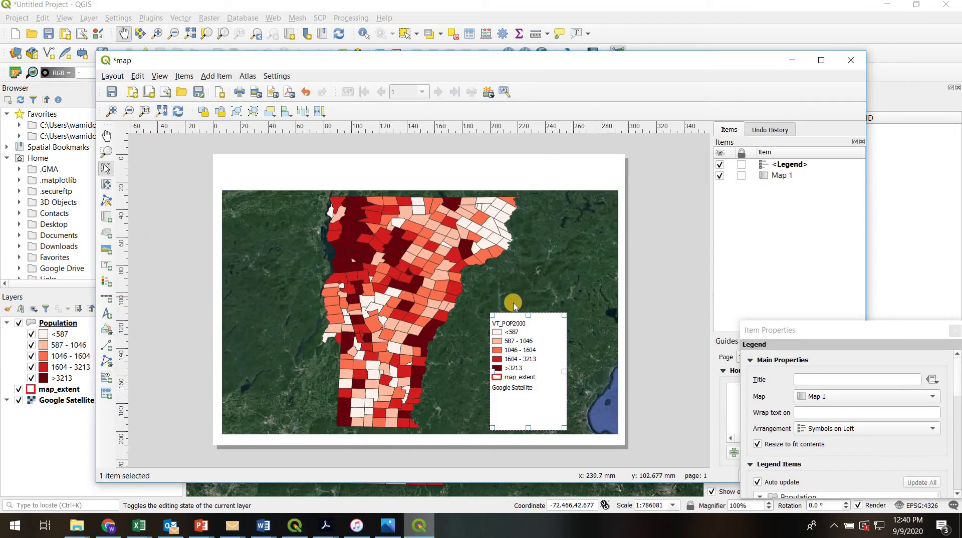
pyautogui.click(561, 230)
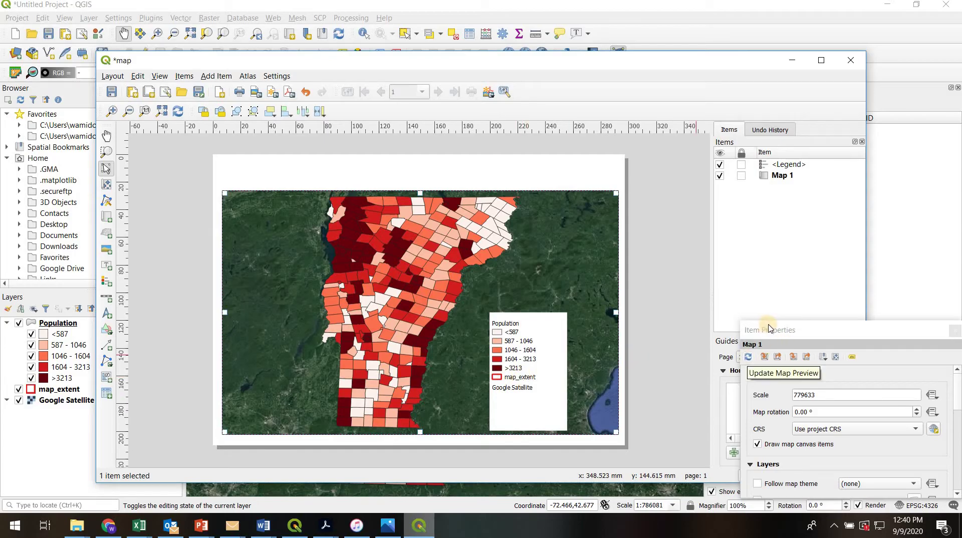
pyautogui.moveTo(770, 328); pyautogui.dragTo(961, 398)
pyautogui.click(821, 61)
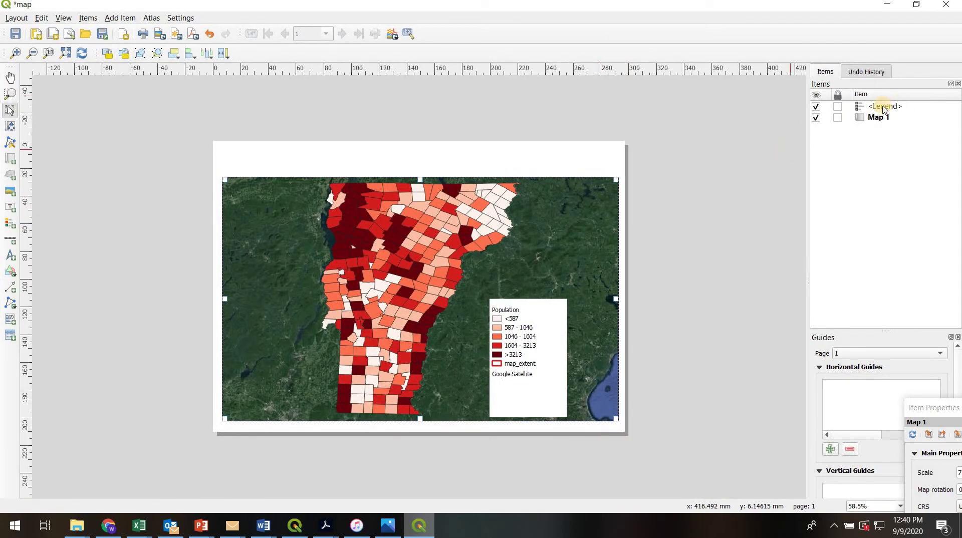
# - Turn on 'Only show items inside linked map' in the legend properties to drop map_extent
pyautogui.click(884, 108)
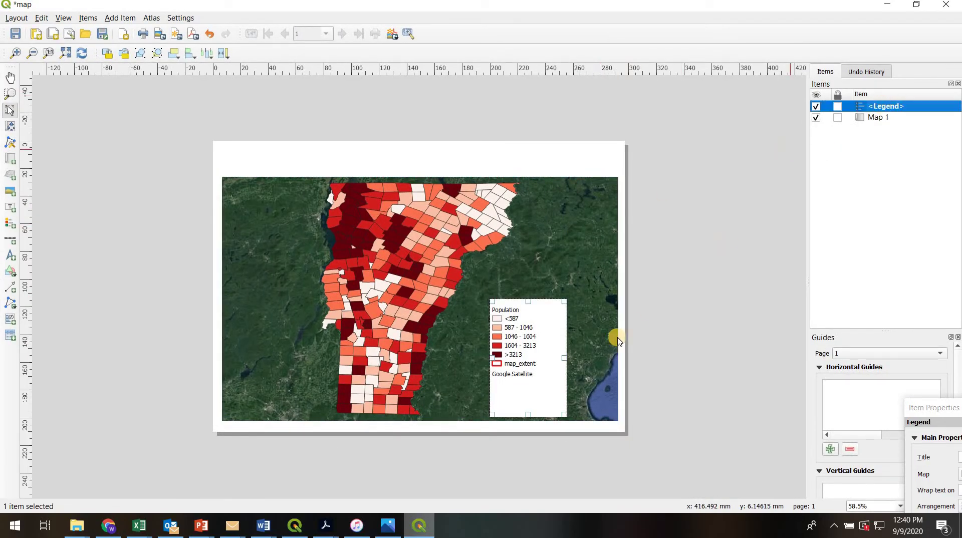
pyautogui.moveTo(935, 407); pyautogui.dragTo(725, 252)
pyautogui.moveTo(699, 187); pyautogui.dragTo(699, 221)
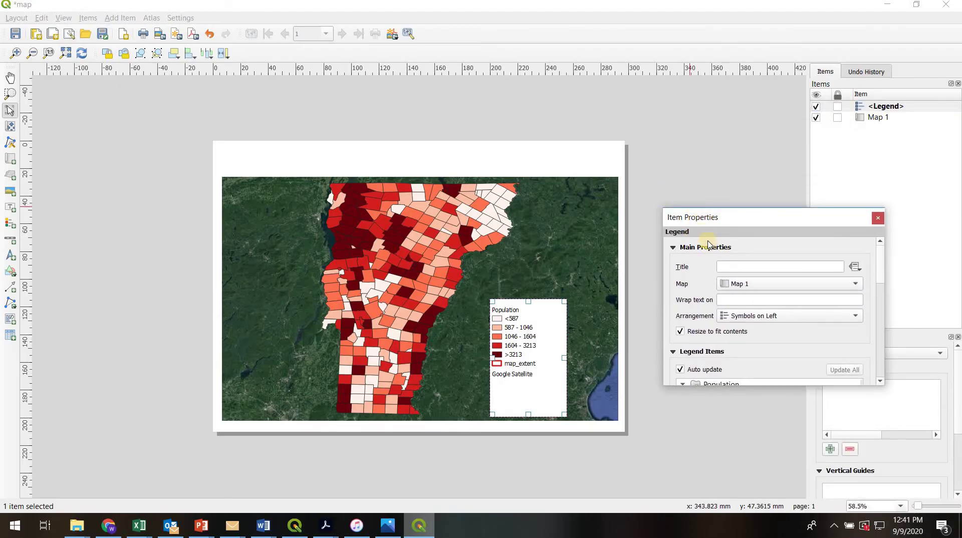
pyautogui.click(540, 309)
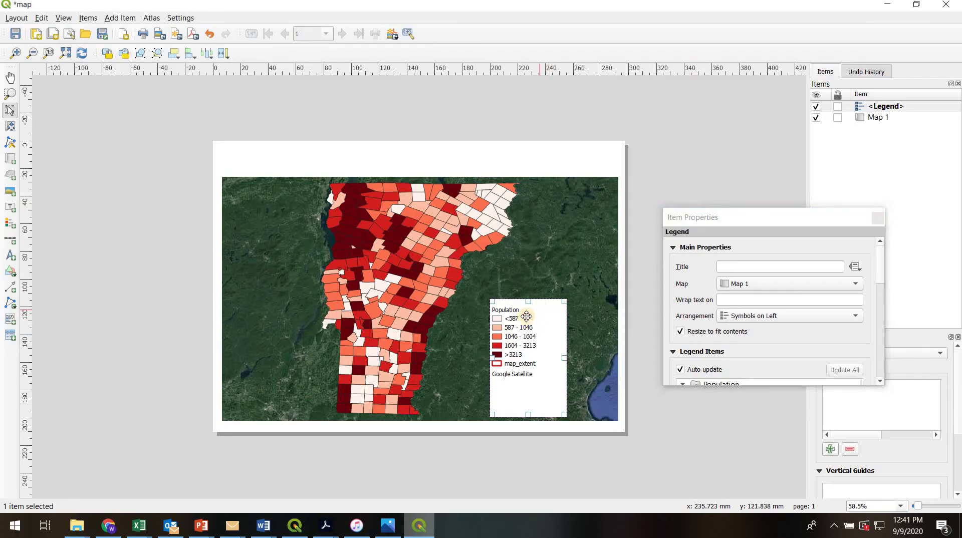
pyautogui.rightClick(554, 313)
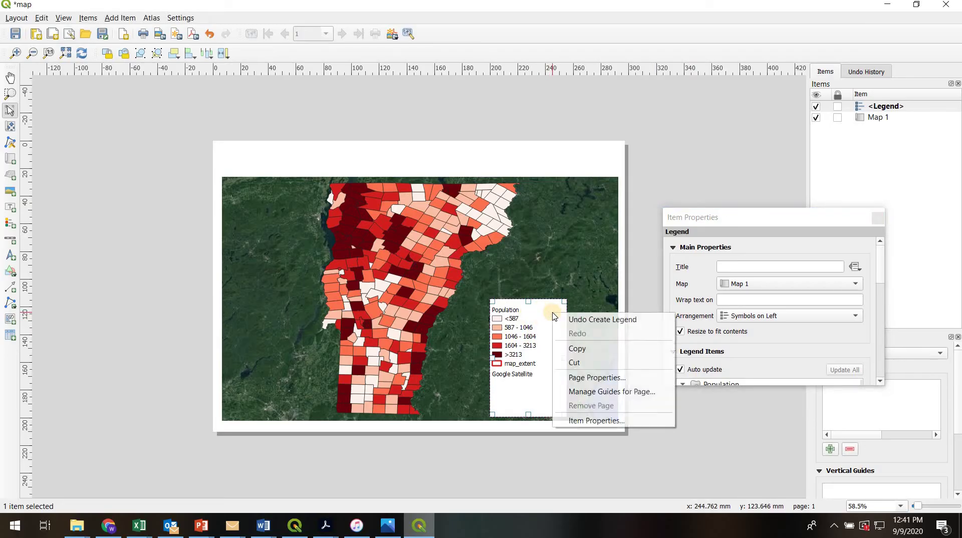
pyautogui.click(594, 421)
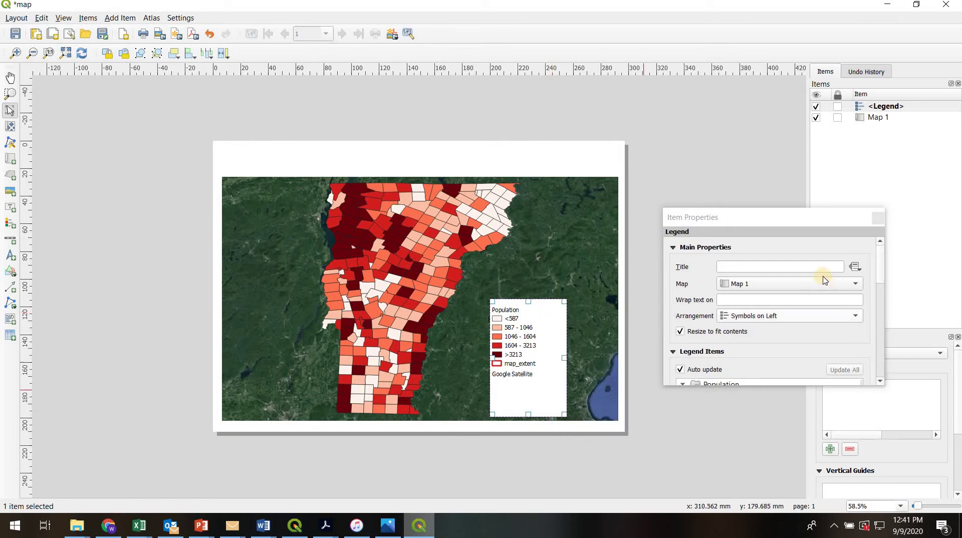
pyautogui.click(674, 351)
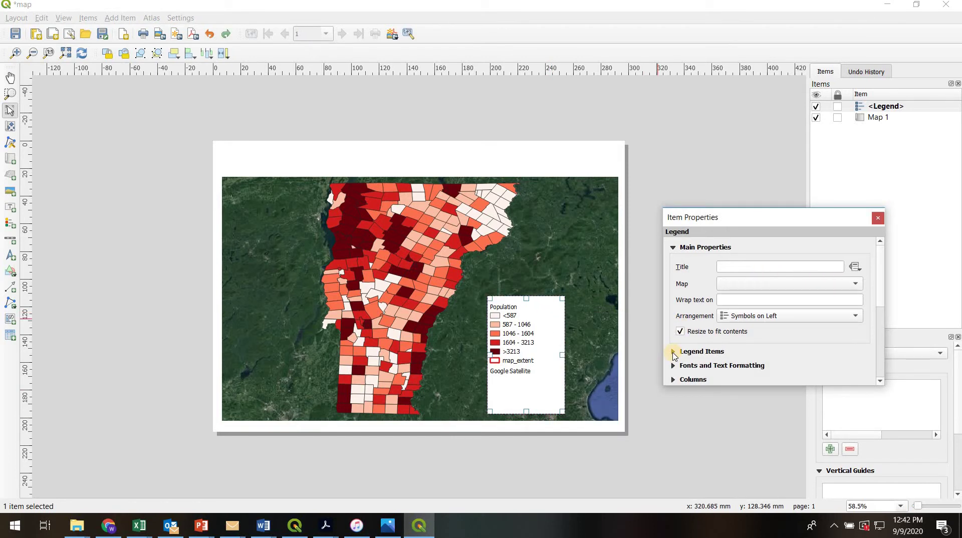
pyautogui.click(674, 353)
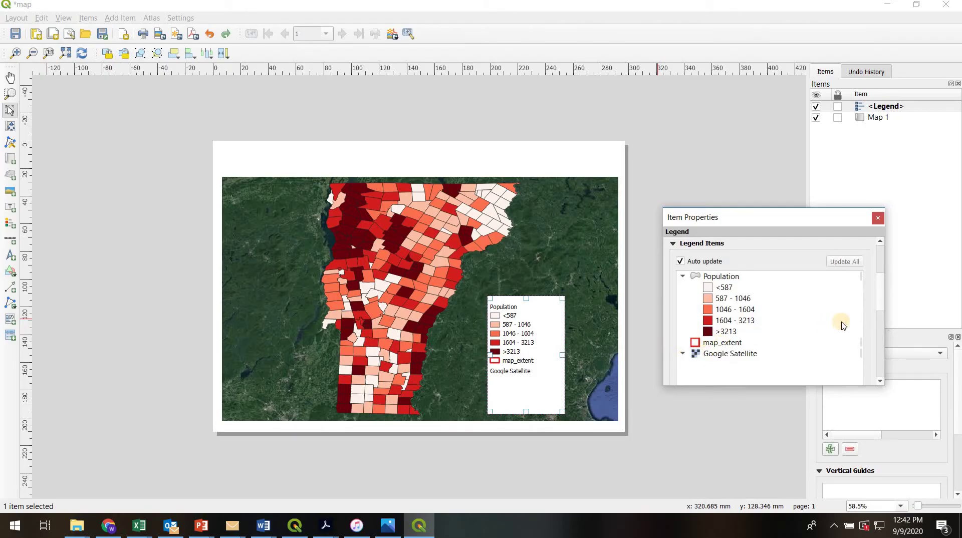
pyautogui.click(727, 343)
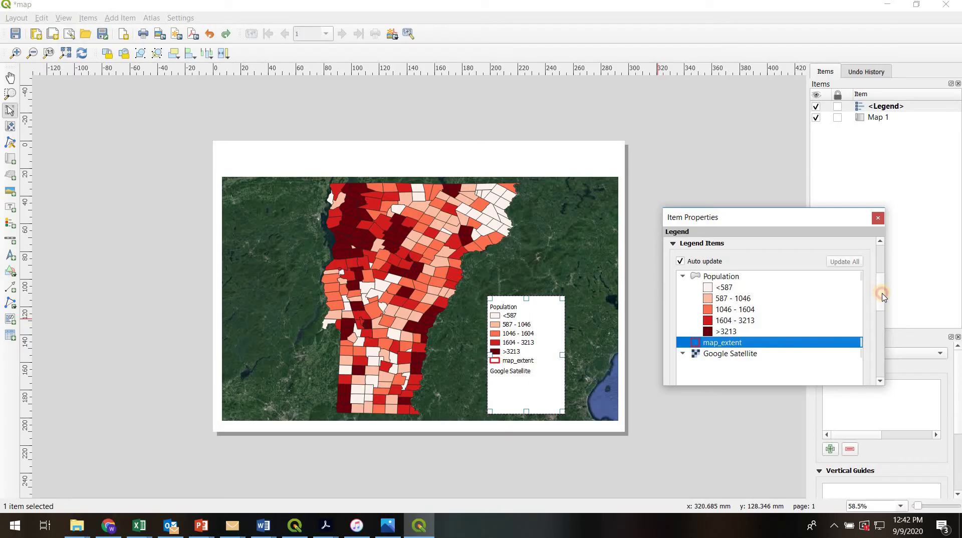
pyautogui.moveTo(883, 297); pyautogui.dragTo(886, 316)
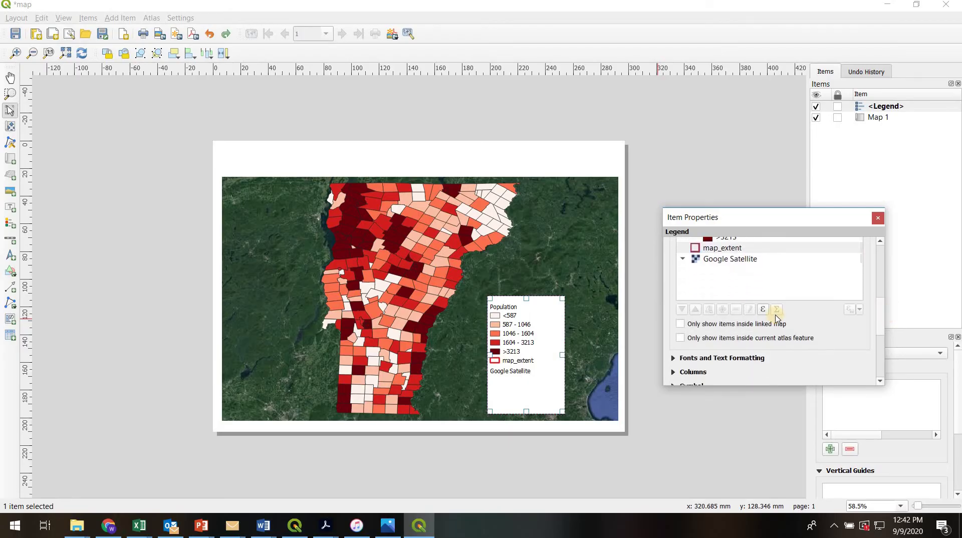
pyautogui.click(681, 325)
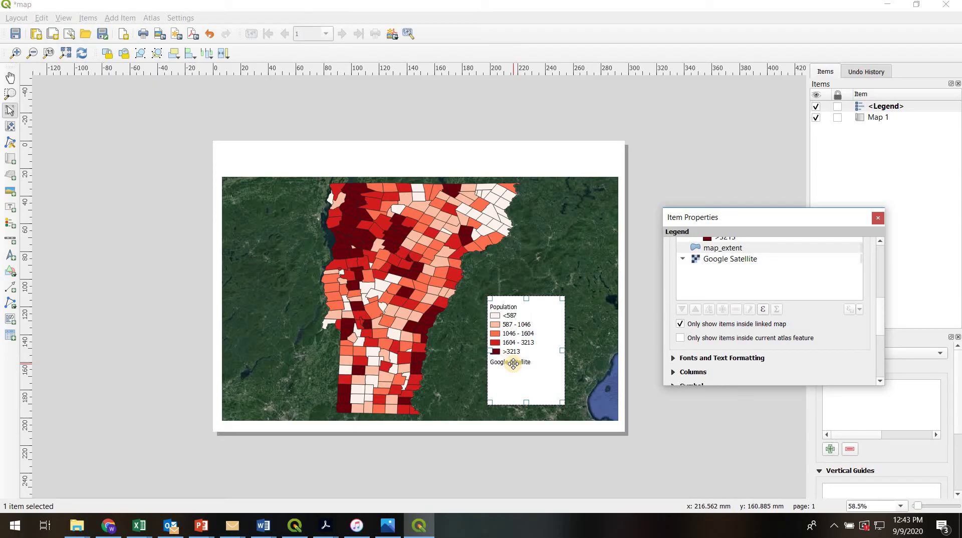
# - Clear the Google Satellite layer's name and refresh the layout legend to remove its entry
pyautogui.click(296, 525)
pyautogui.click(79, 401)
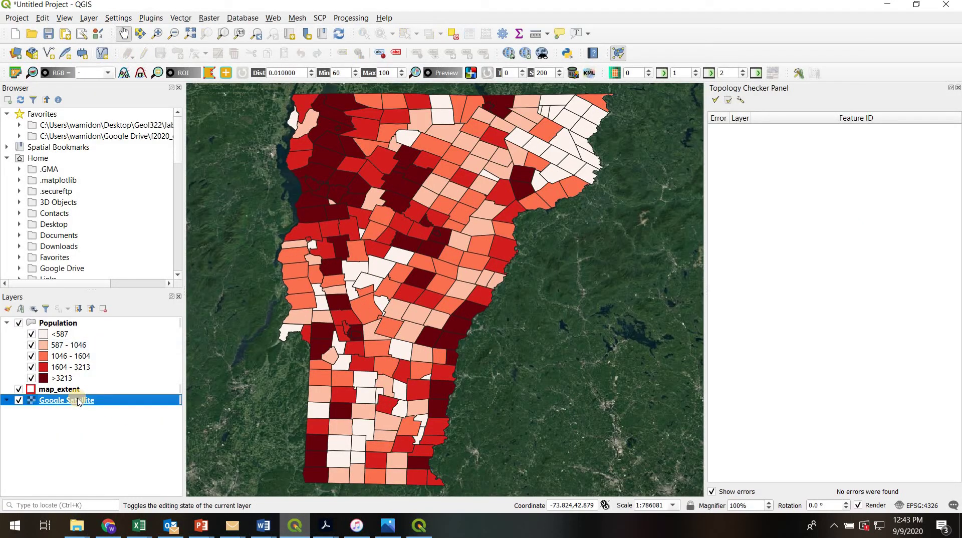
pyautogui.rightClick(79, 401)
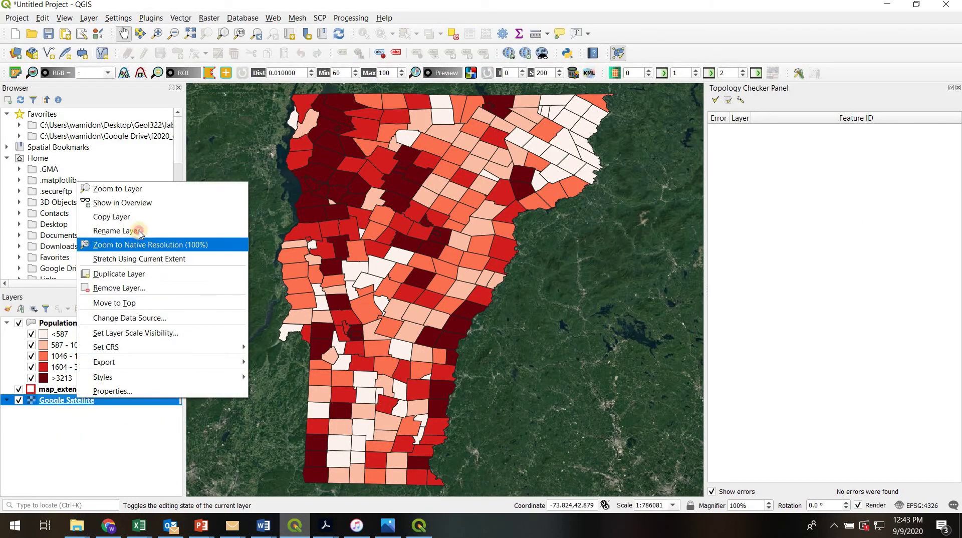
pyautogui.click(165, 229)
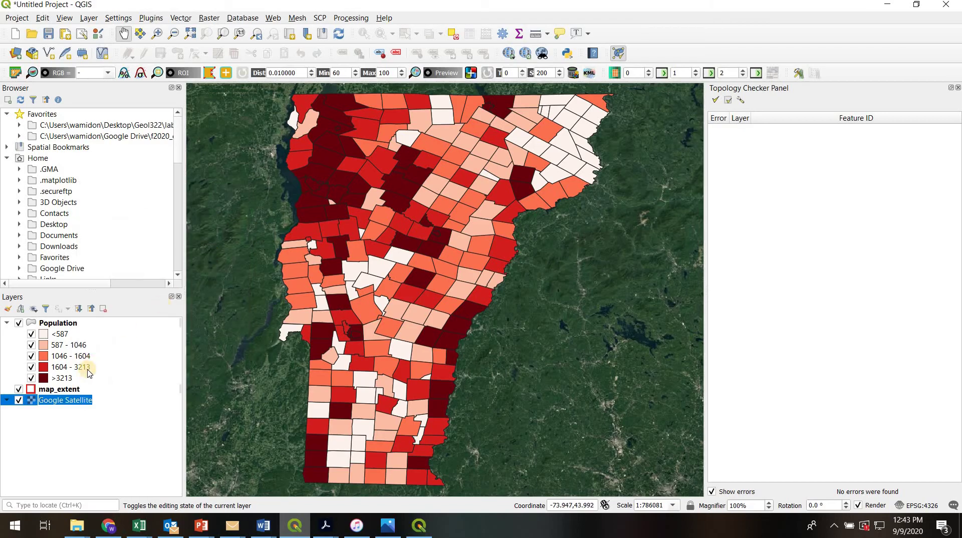
pyautogui.press('BackSpace')
pyautogui.click(45, 454)
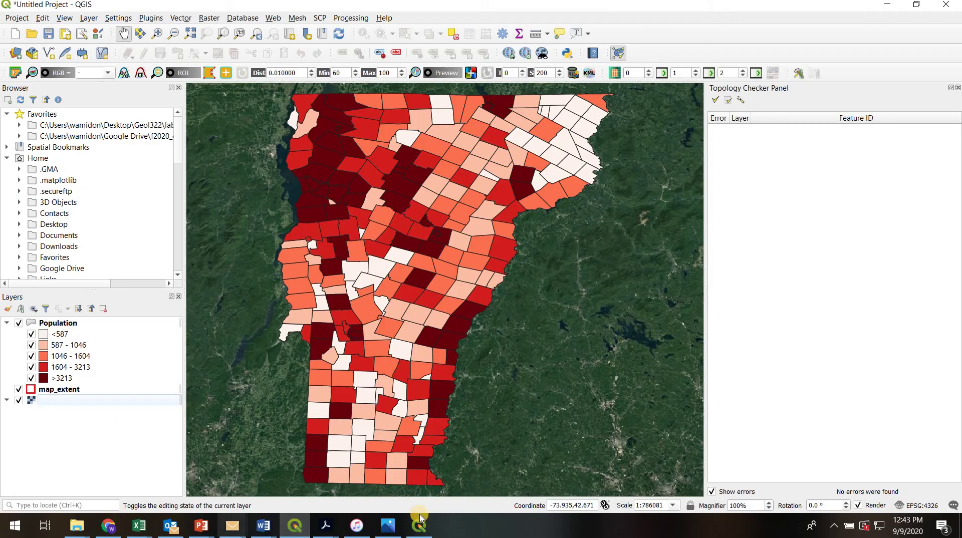
pyautogui.click(295, 525)
pyautogui.click(563, 365)
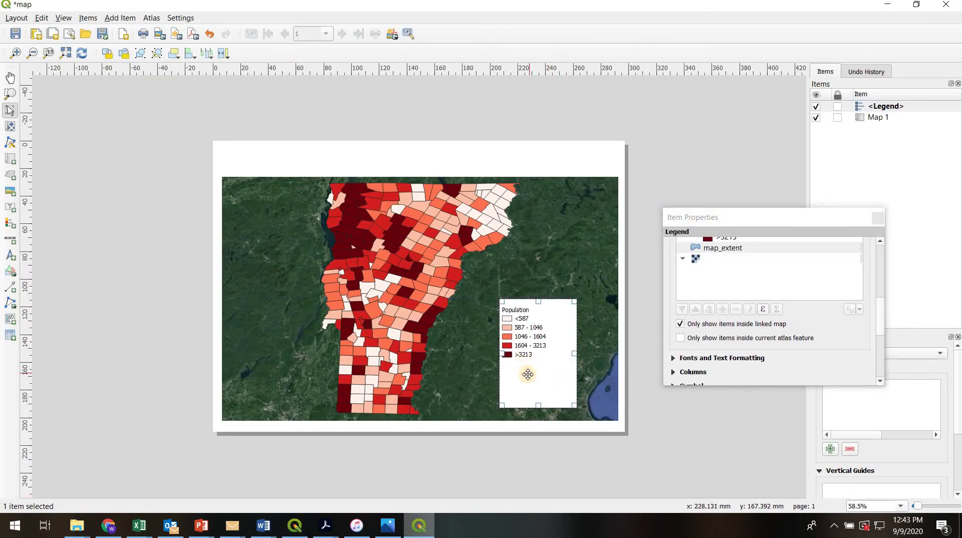
# - Nudge the legend right and set its subgroup heading font to bold, size 14
pyautogui.moveTo(545, 347); pyautogui.dragTo(557, 353)
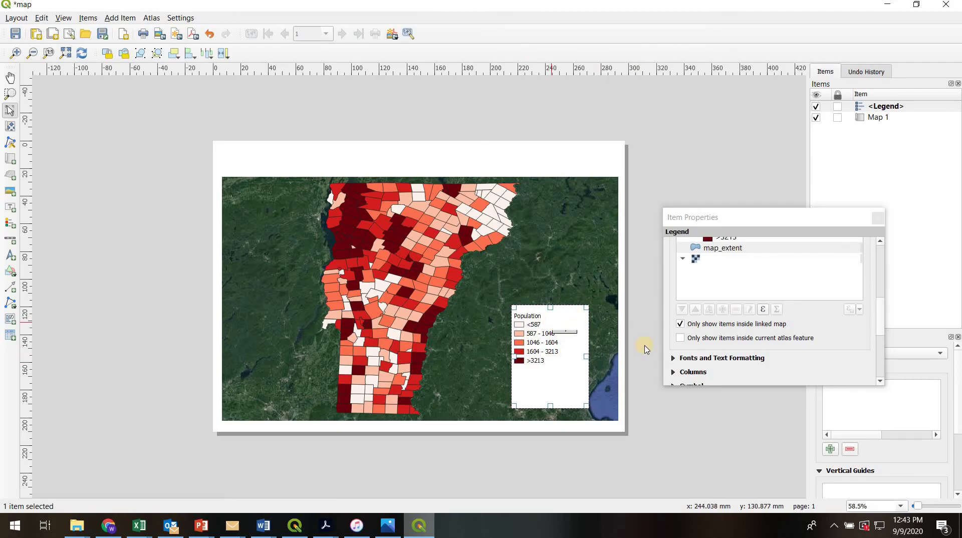
pyautogui.click(802, 358)
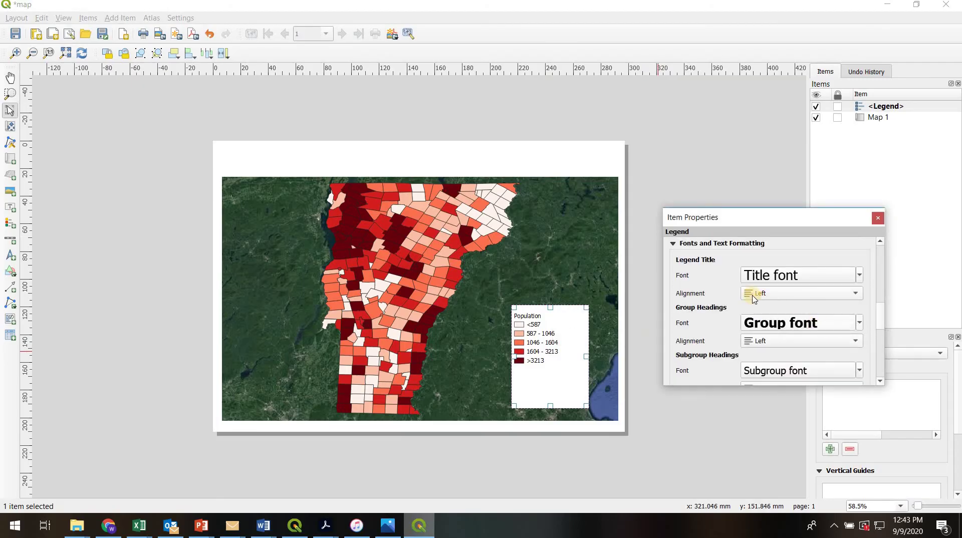
pyautogui.scroll(-3, 801, 304)
pyautogui.click(785, 305)
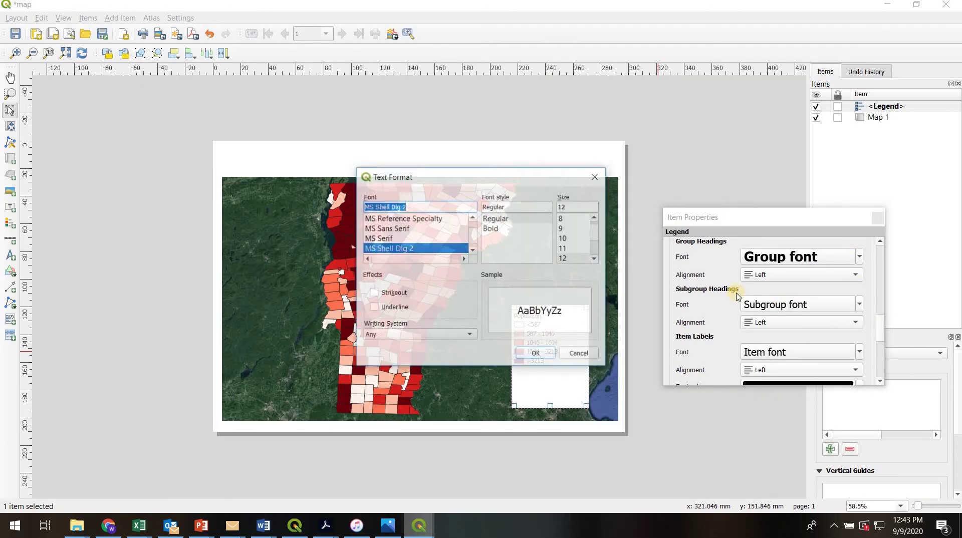
pyautogui.click(491, 228)
pyautogui.click(596, 259)
pyautogui.click(571, 258)
pyautogui.click(551, 354)
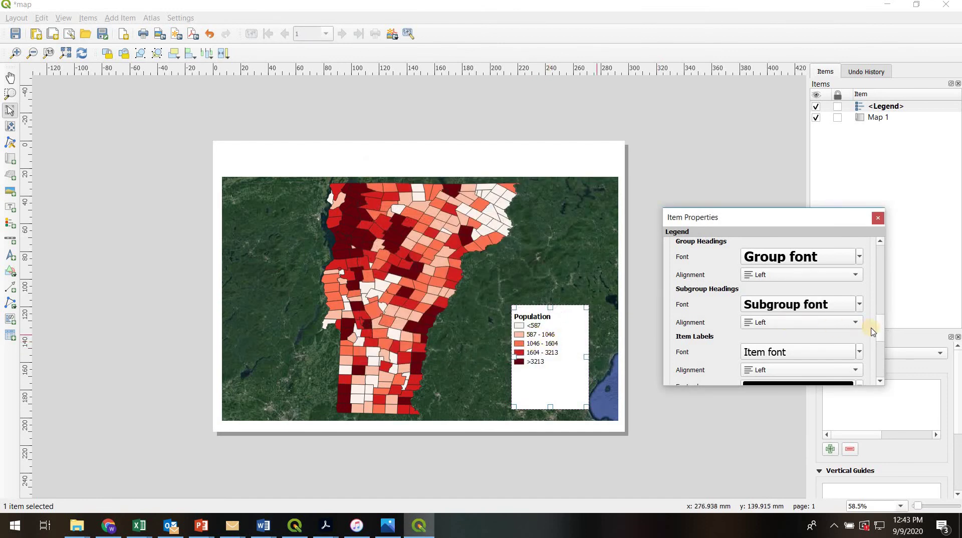
# - Turn off the legend's 'Resize to fit contents' option
pyautogui.scroll(-2, 876, 337)
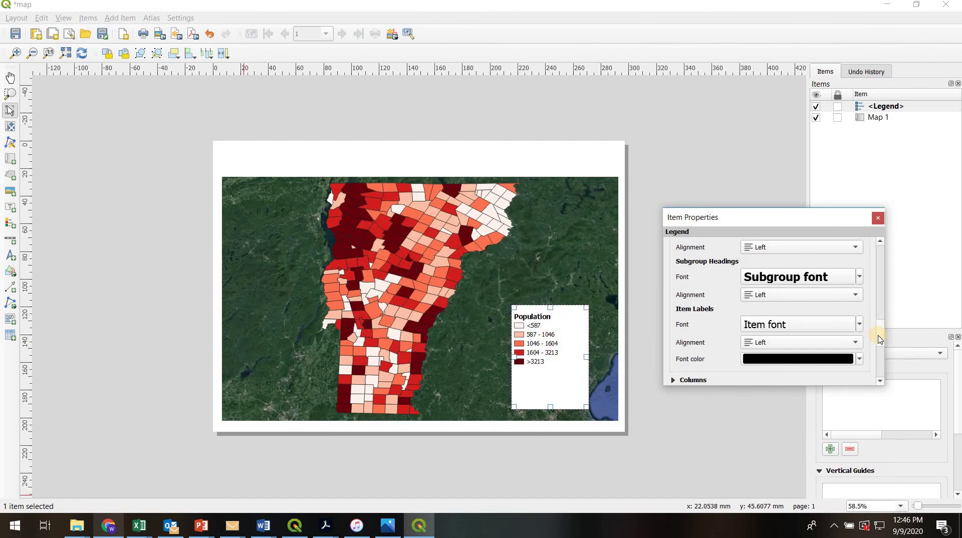
pyautogui.scroll(-3, 878, 337)
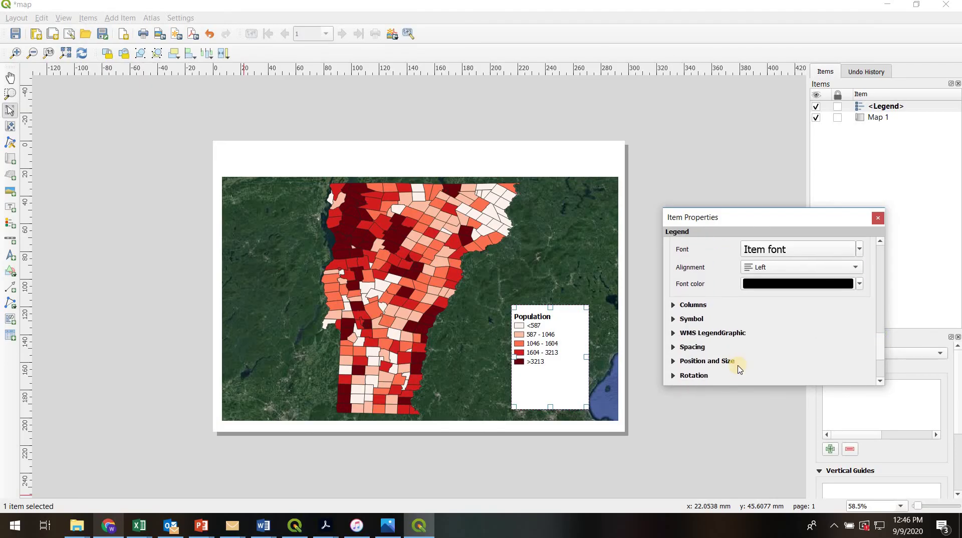
pyautogui.click(673, 362)
pyautogui.moveTo(883, 335); pyautogui.dragTo(888, 349)
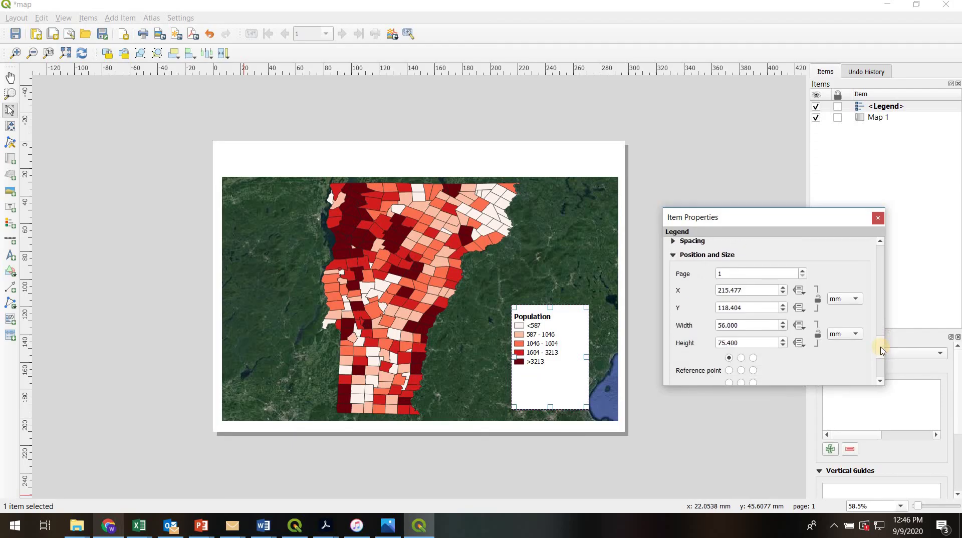
pyautogui.moveTo(875, 316); pyautogui.dragTo(870, 254)
pyautogui.click(680, 331)
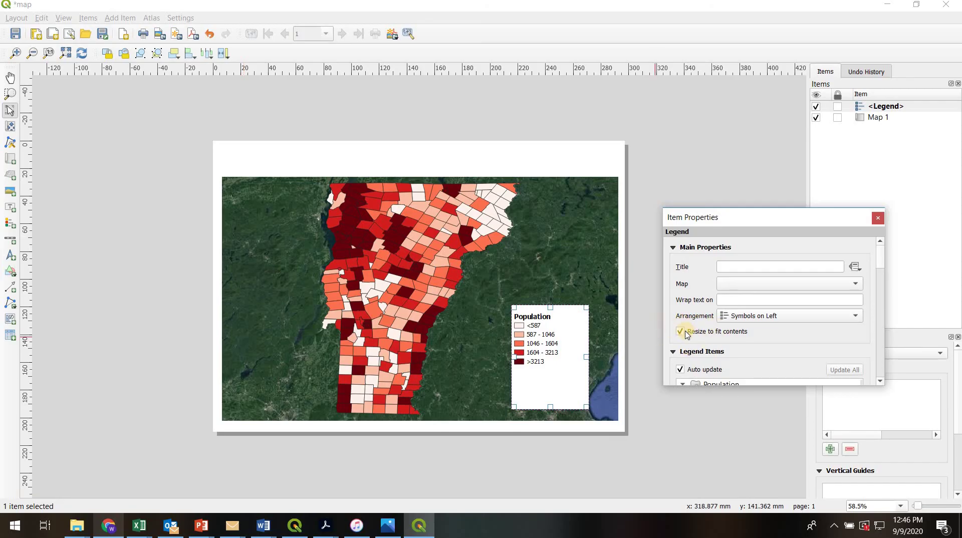
pyautogui.click(680, 332)
# - Set the legend size to 40 mm wide and 50.4 mm high
pyautogui.moveTo(887, 282); pyautogui.dragTo(893, 348)
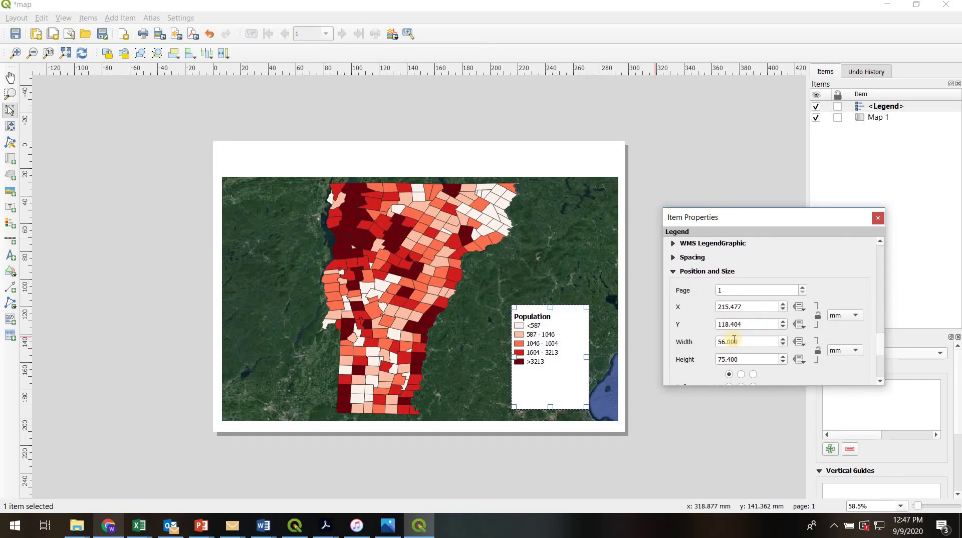
pyautogui.click(720, 360)
pyautogui.press('Delete')
pyautogui.write('5')
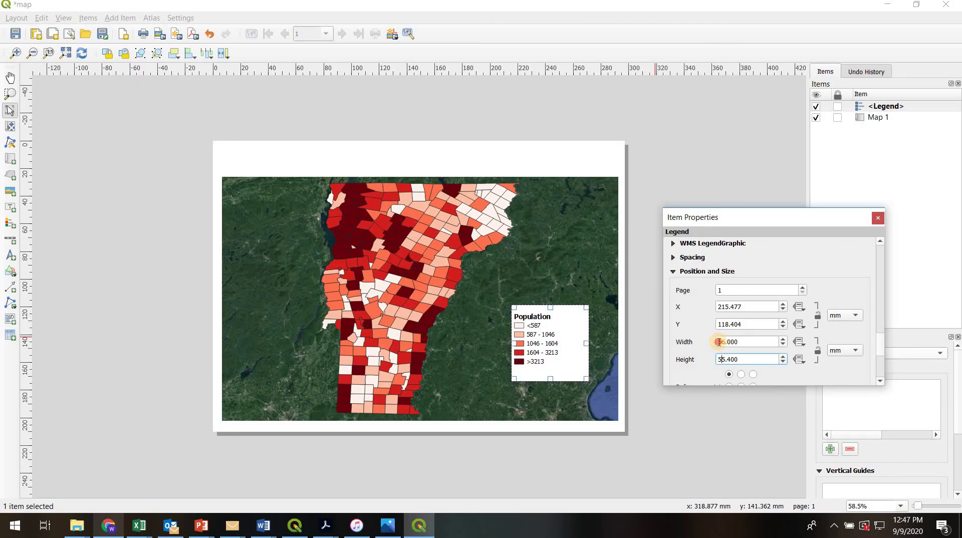
pyautogui.click(720, 342)
pyautogui.press('Delete')
pyautogui.write('4')
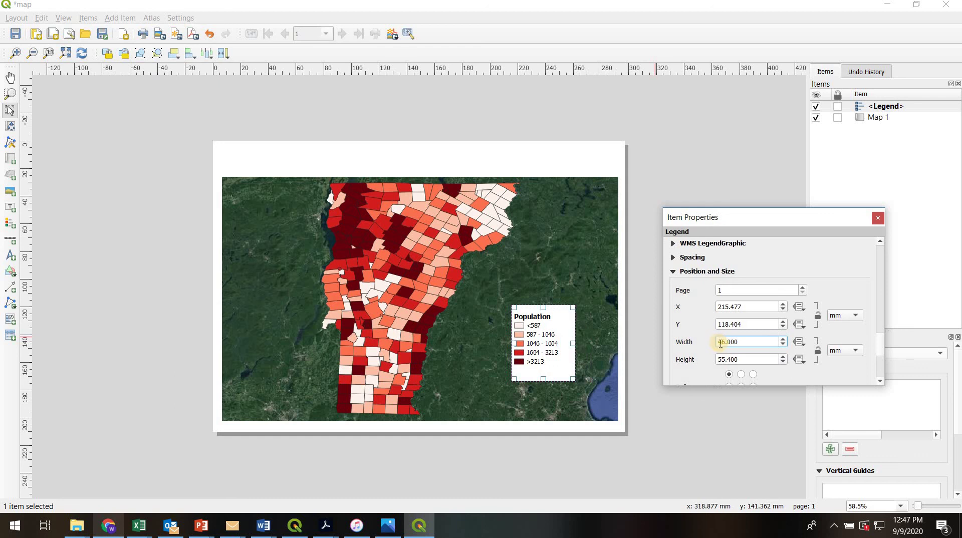
pyautogui.press('Delete')
pyautogui.write('0')
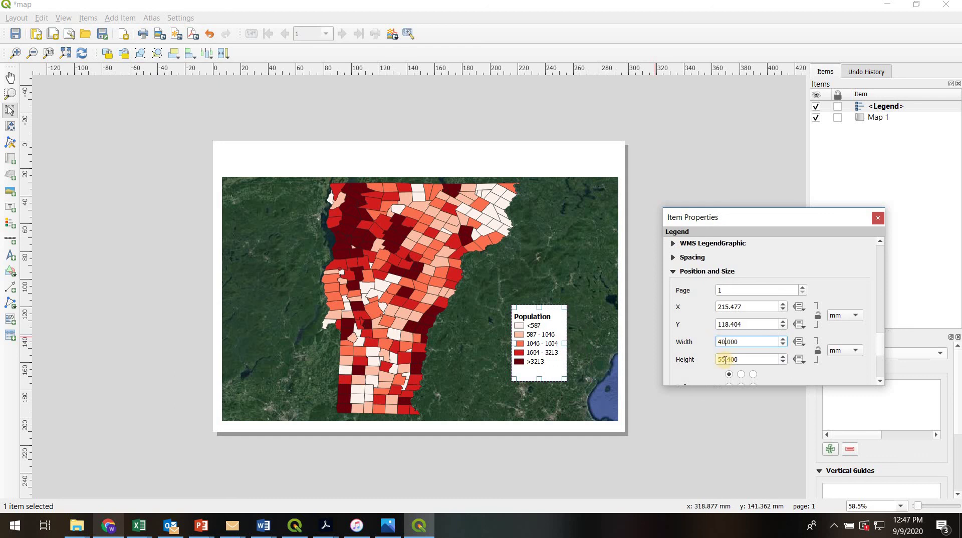
pyautogui.click(725, 360)
pyautogui.press('Delete')
pyautogui.write('0')
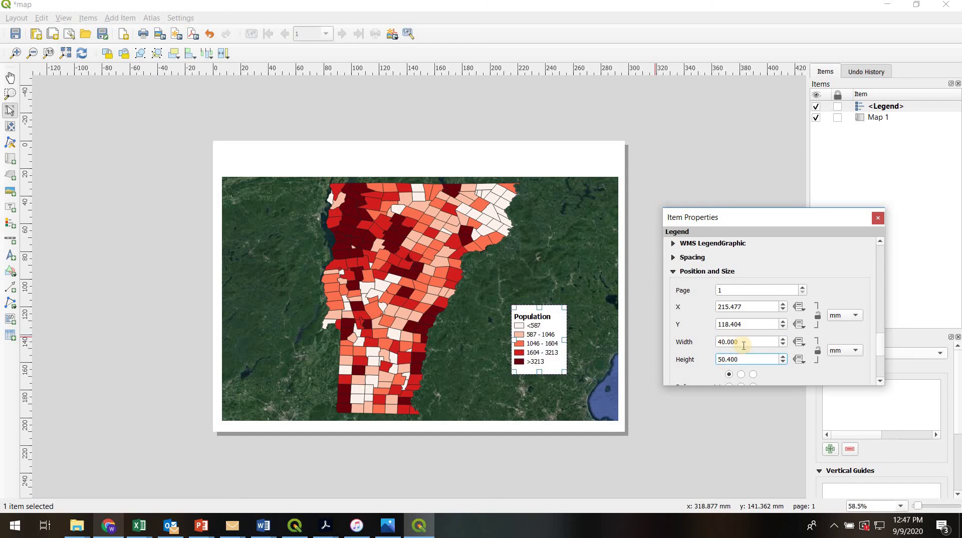
pyautogui.click(743, 346)
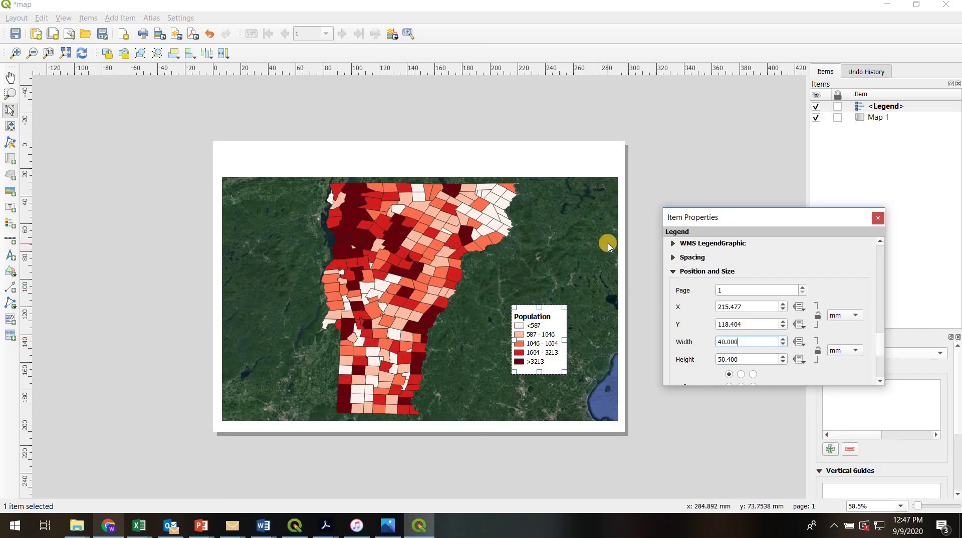